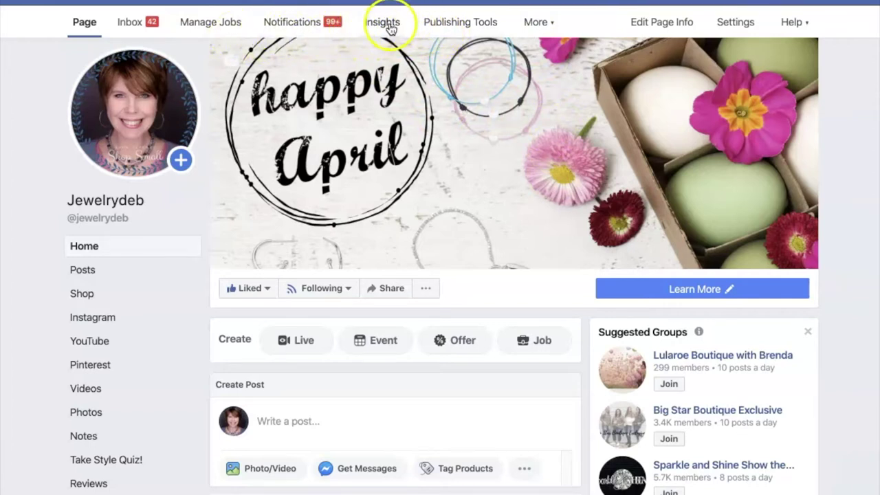
Open the page's Insights and look through the overview's seven-day summary and recent posts.
left_click(389, 28)
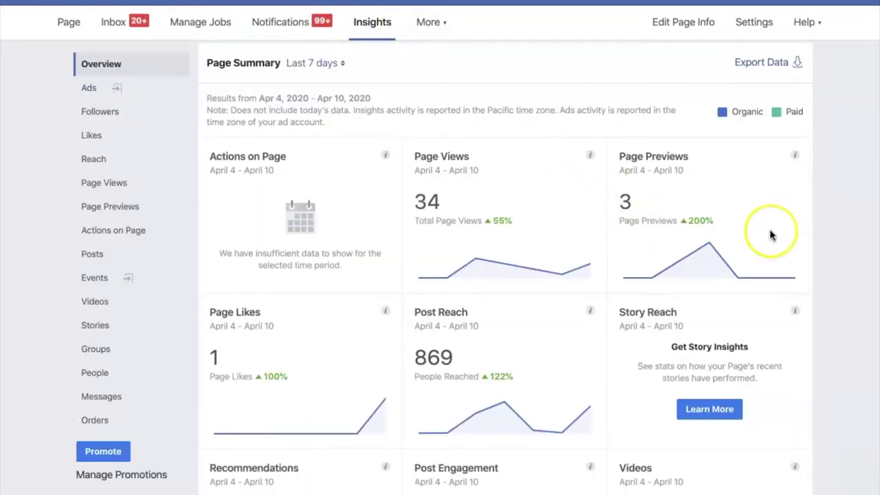
scroll(770, 232, "down", 7)
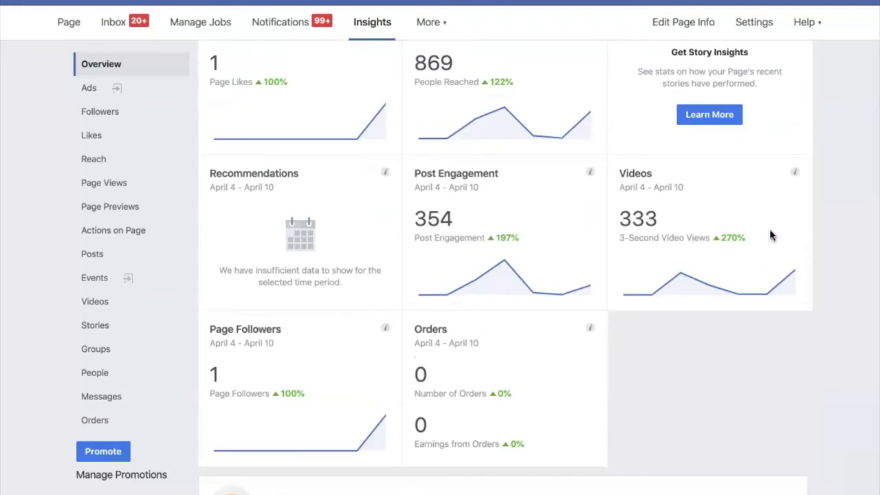
scroll(773, 231, "down", 2)
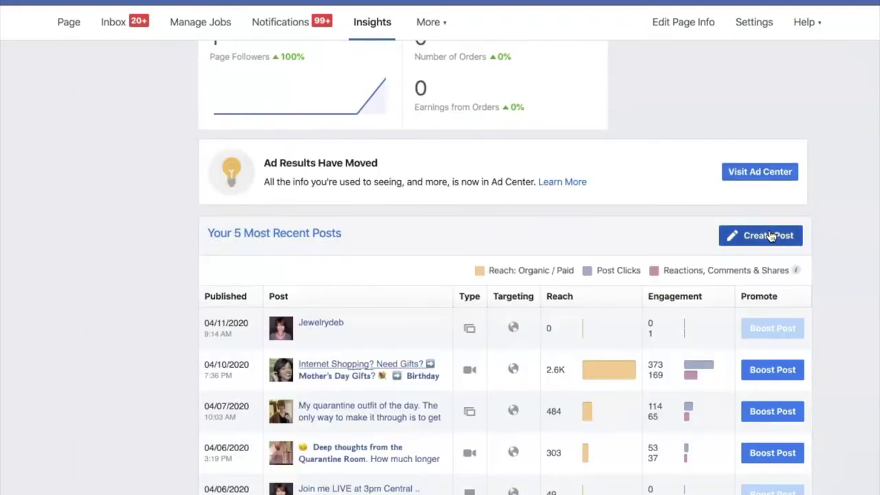
scroll(766, 233, "up", 8)
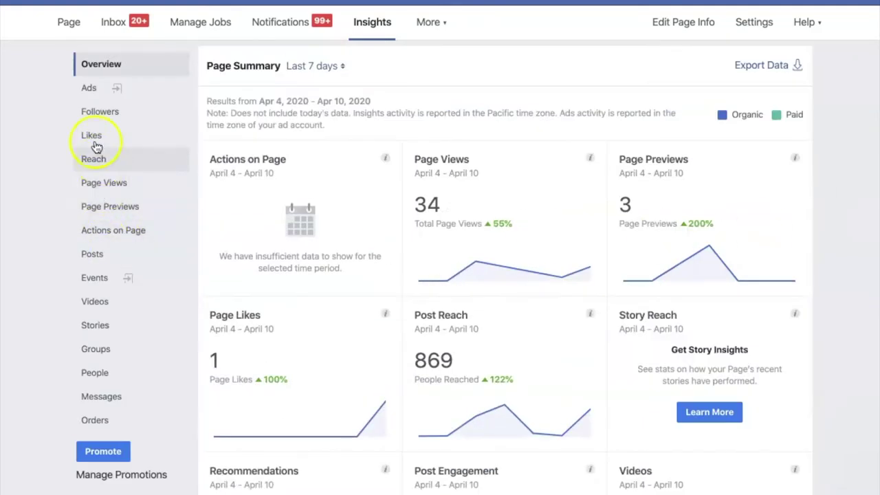
Open the Posts insights and view when fans are online and the list of all published posts.
left_click(97, 256)
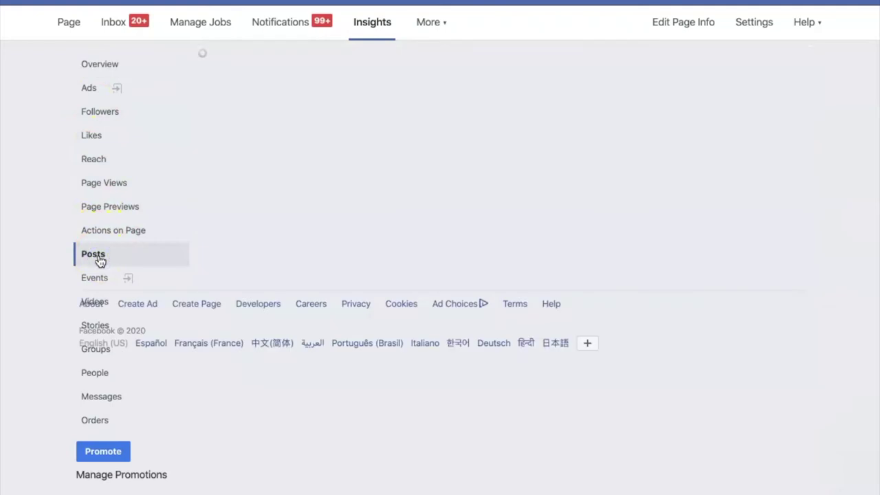
scroll(431, 264, "down", 2)
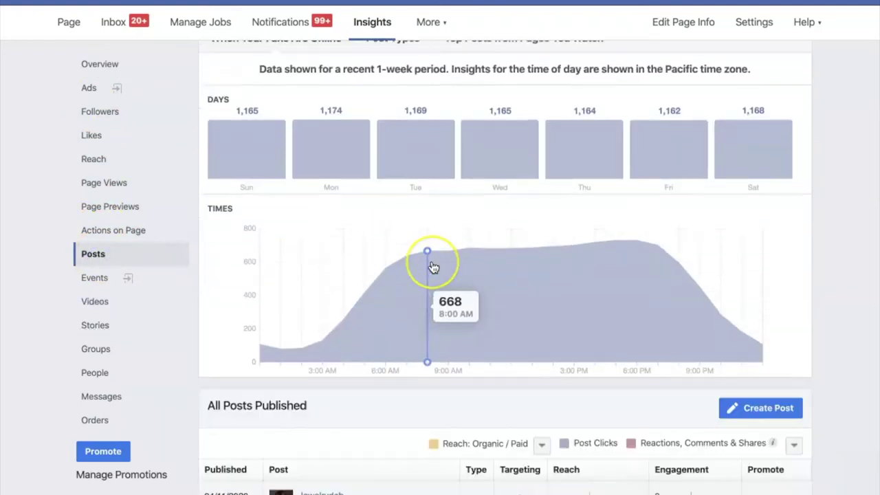
scroll(433, 267, "down", 1)
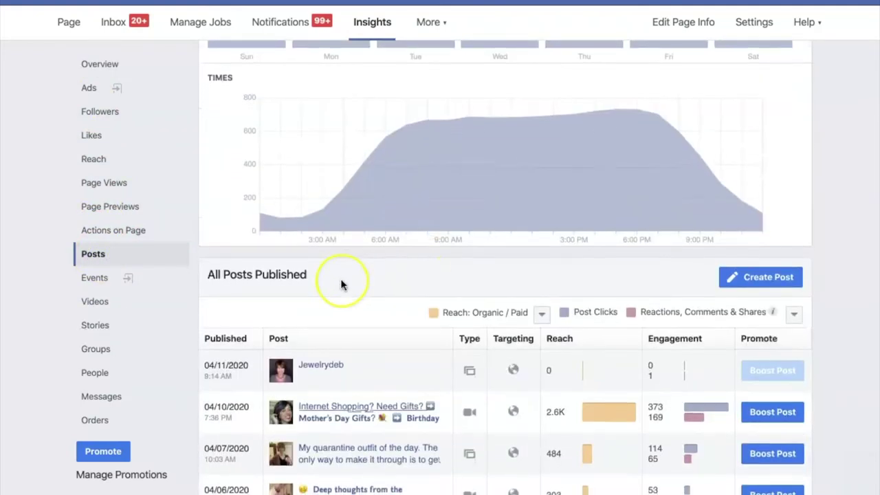
scroll(339, 285, "down", 1)
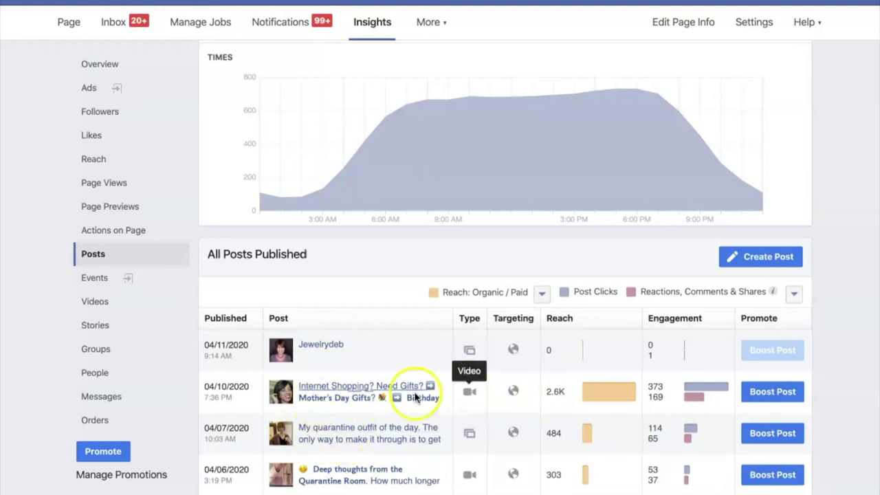
Compare the reach, engagement and post types of the recent published posts.
mouse_move(591, 392)
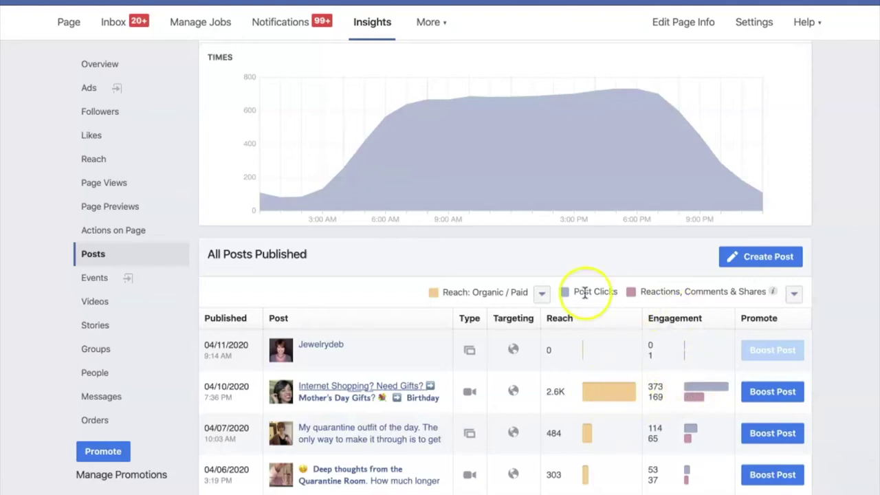
mouse_move(647, 294)
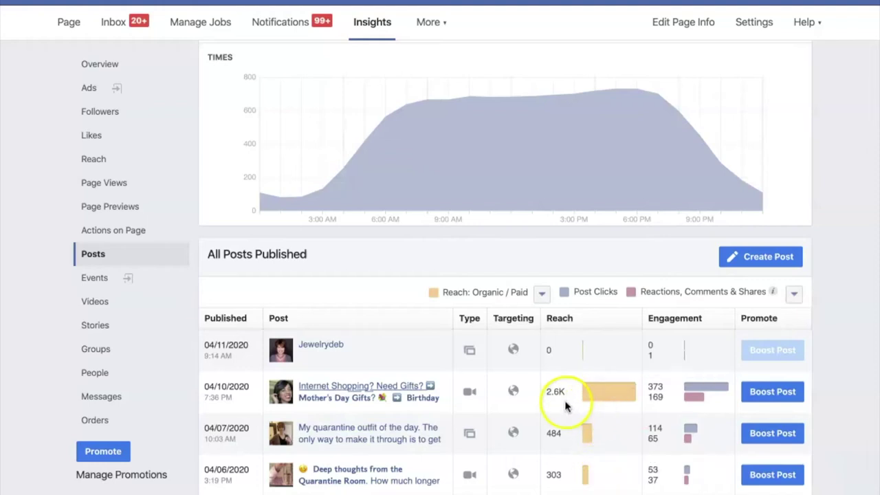
mouse_move(469, 393)
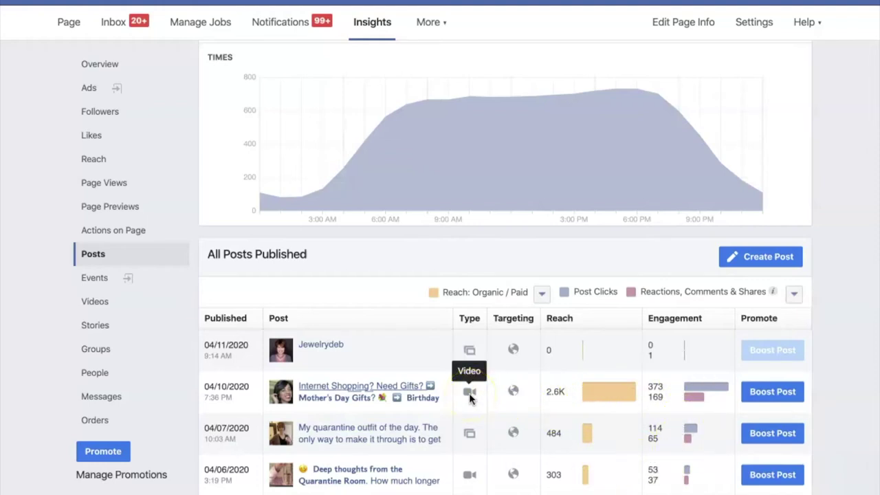
mouse_move(470, 436)
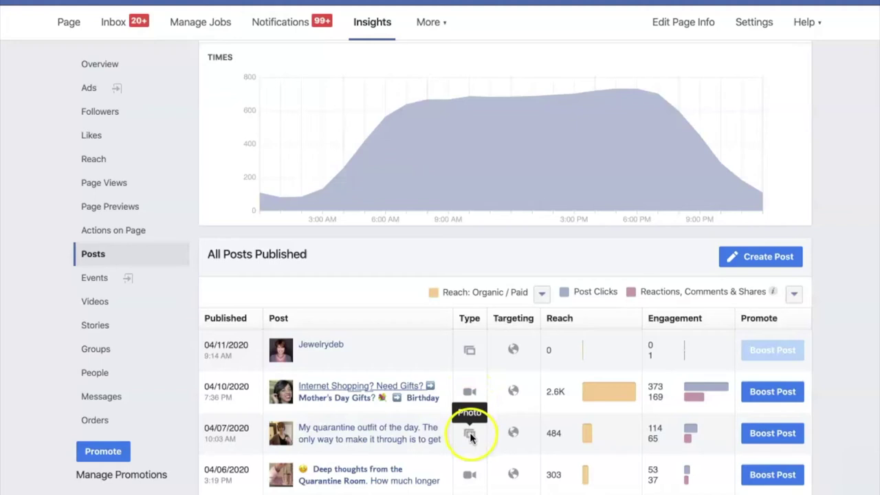
mouse_move(470, 476)
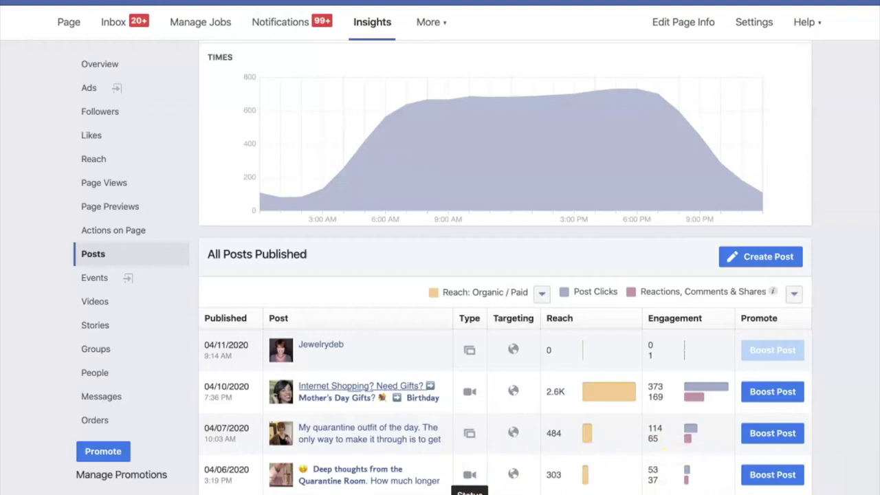
left_click(469, 492)
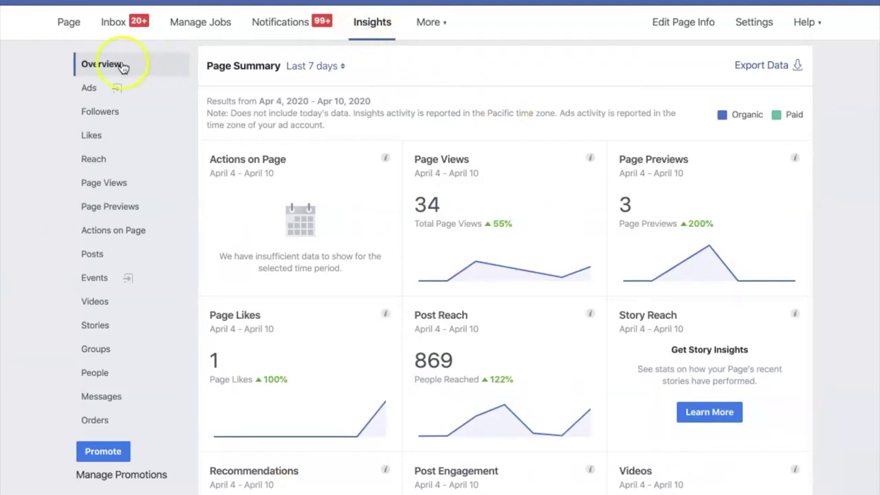
Go through the Insights overview down to the Pages to Watch comparison of similar pages.
scroll(382, 142, "down", 1)
scroll(381, 142, "down", 7)
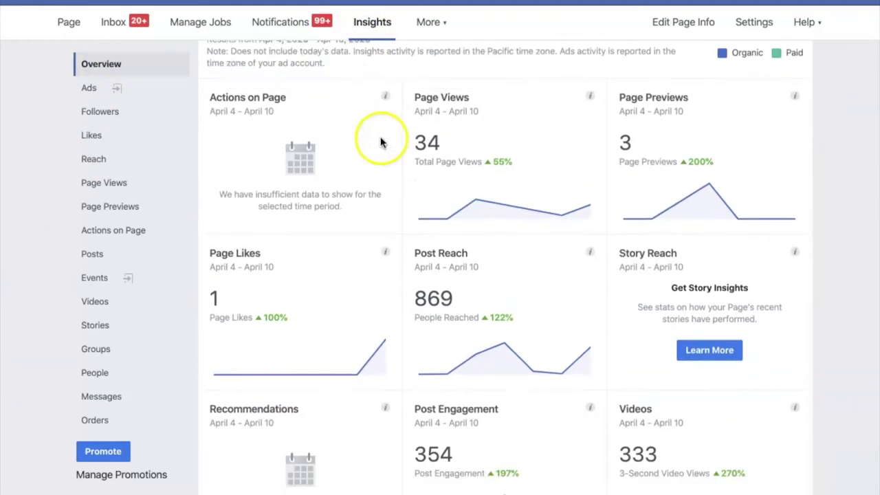
scroll(418, 247, "down", 5)
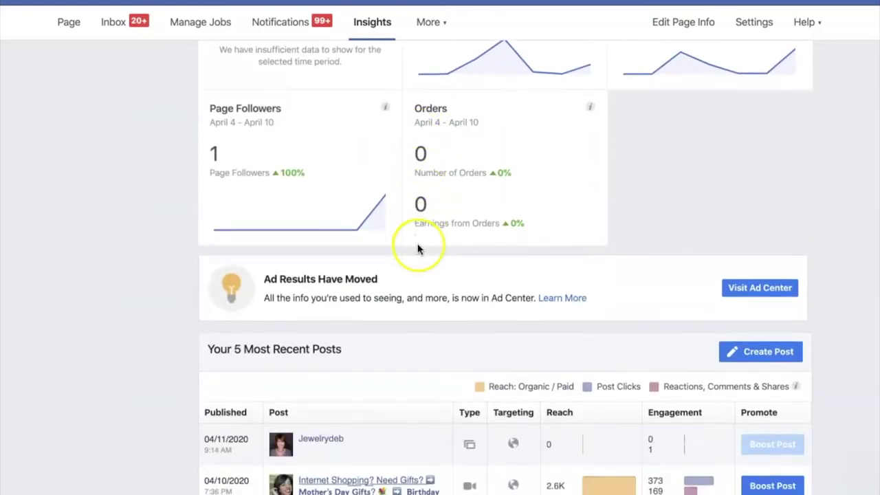
scroll(417, 247, "down", 2)
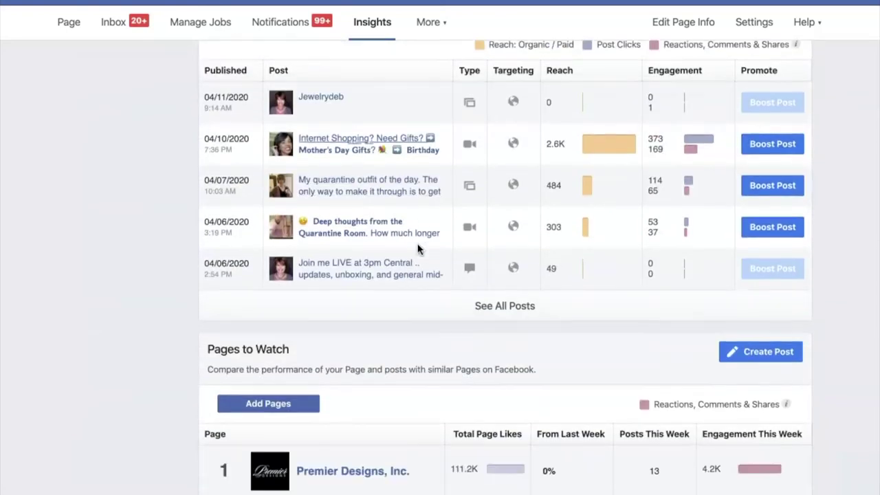
left_click(401, 281)
scroll(401, 279, "down", 1)
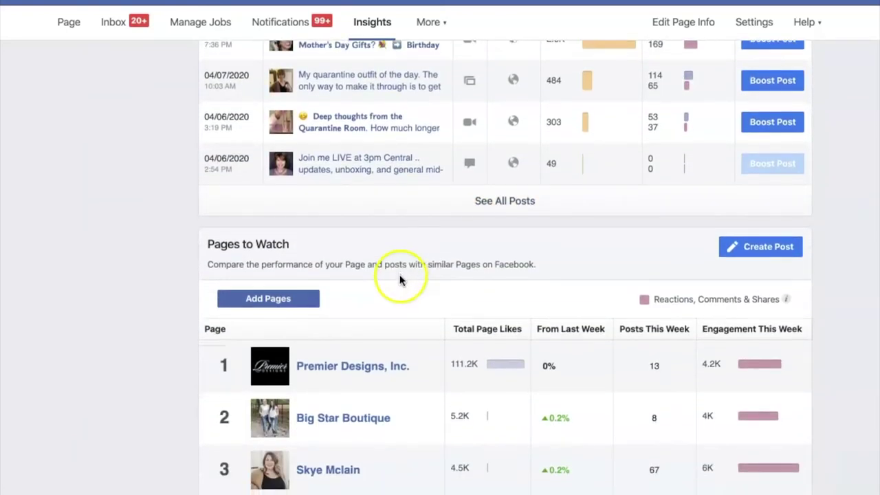
scroll(420, 304, "down", 1)
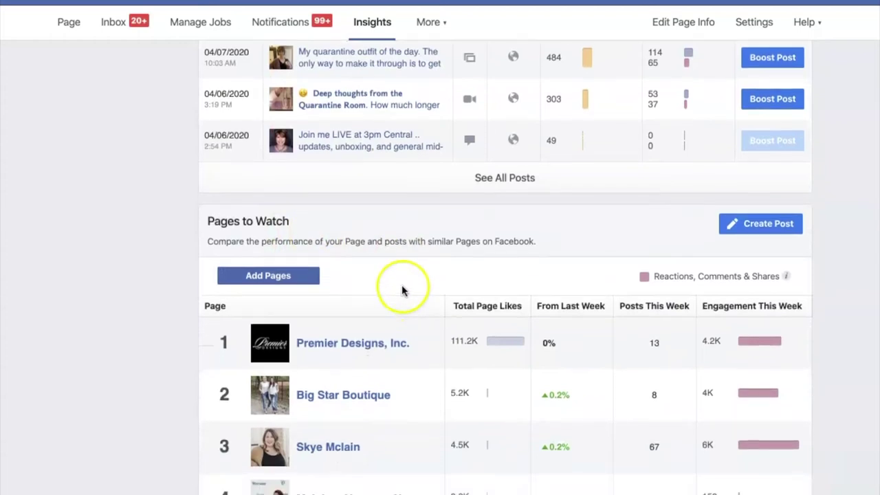
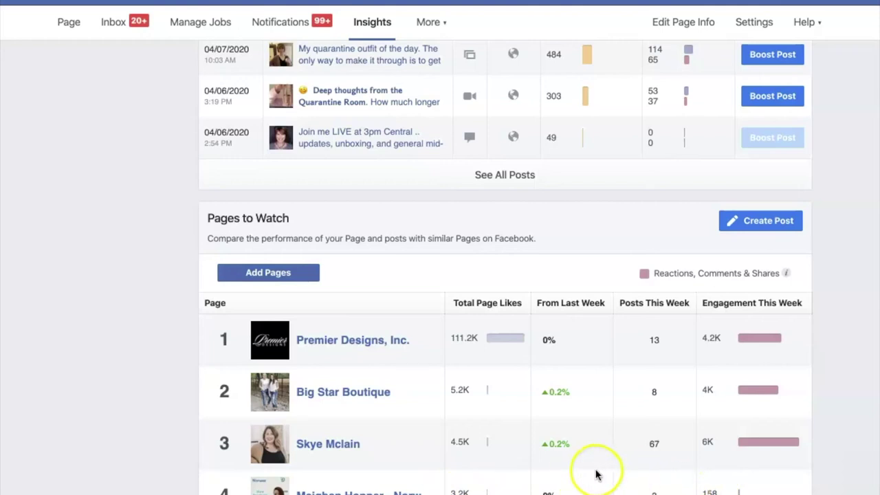
scroll(413, 421, "up", 1)
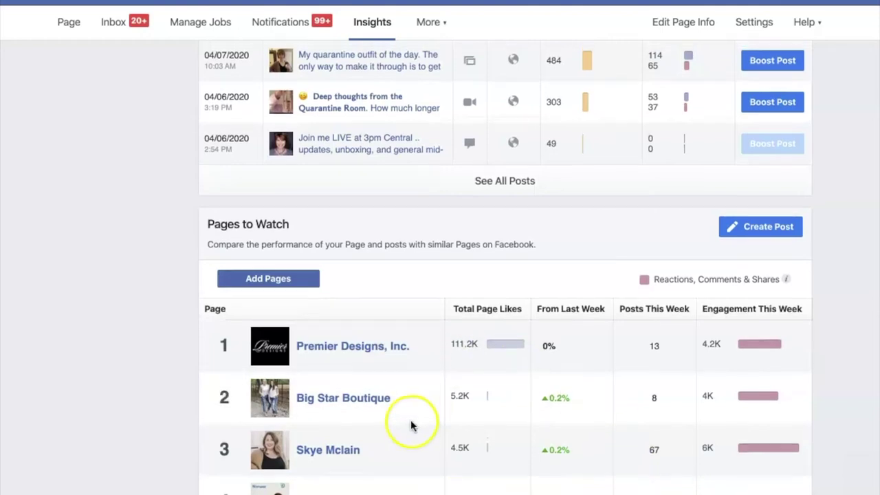
View this week's top posts from the third page in Pages to Watch, and close them.
left_click(339, 452)
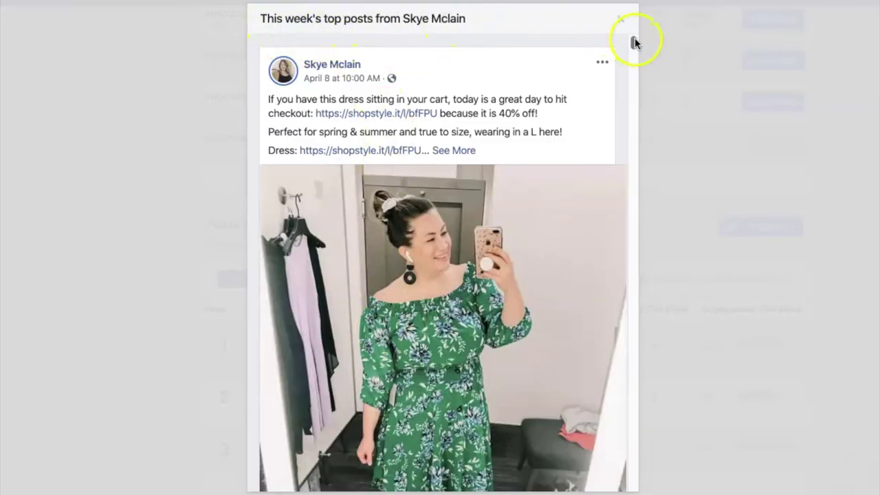
left_click_drag(634, 44, 627, 25)
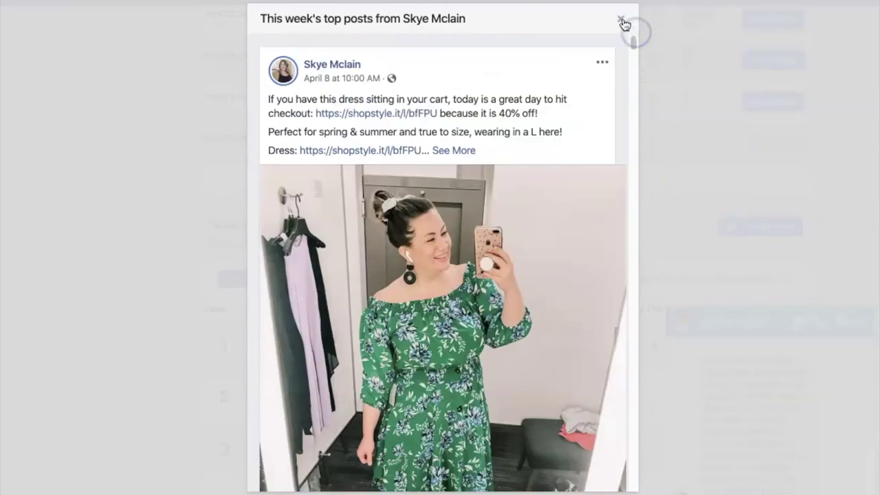
left_click(661, 66)
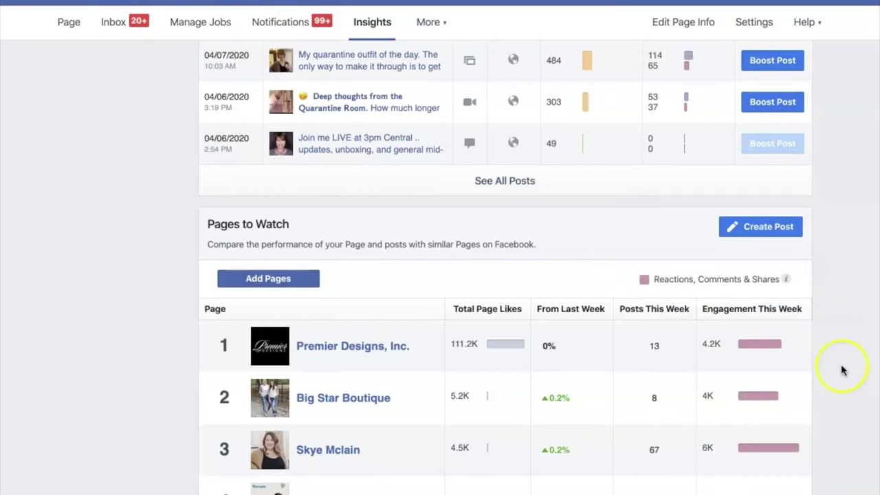
Compare the page's own overview statistics with the likes and engagement of the Pages to Watch.
scroll(439, 378, "up", 15)
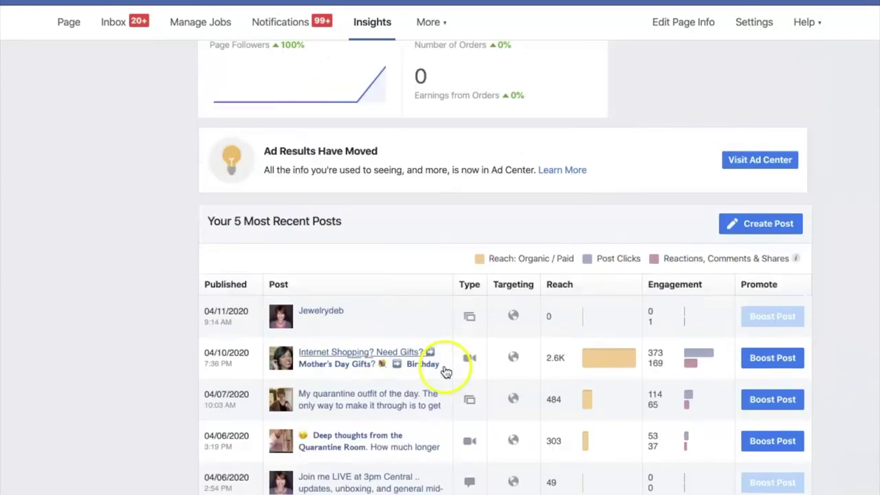
scroll(445, 371, "up", 1)
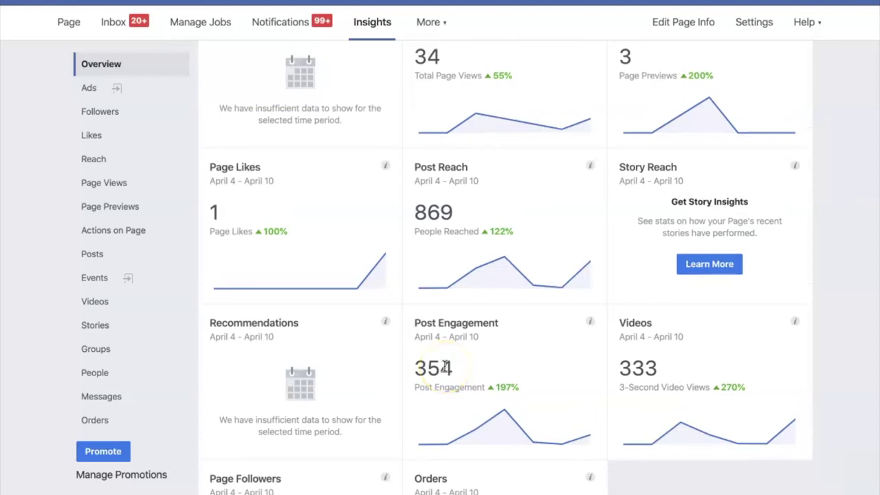
scroll(403, 308, "down", 10)
scroll(414, 309, "down", 5)
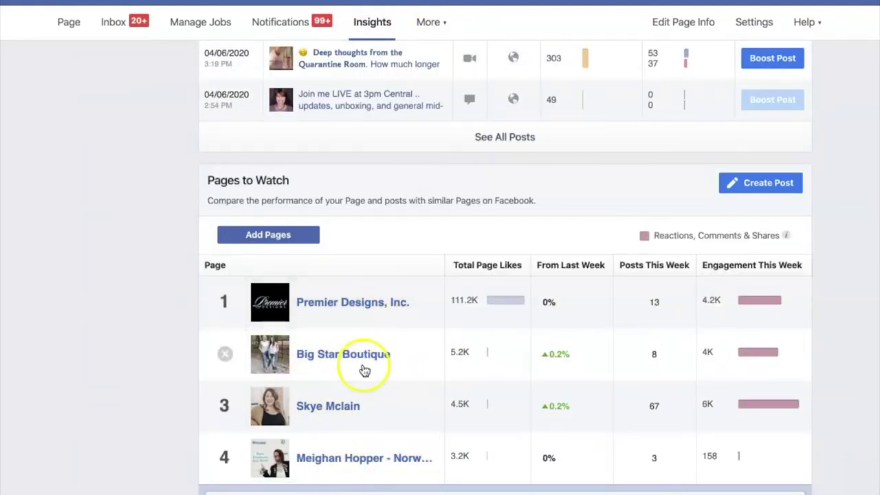
scroll(362, 364, "up", 2)
scroll(362, 364, "up", 10)
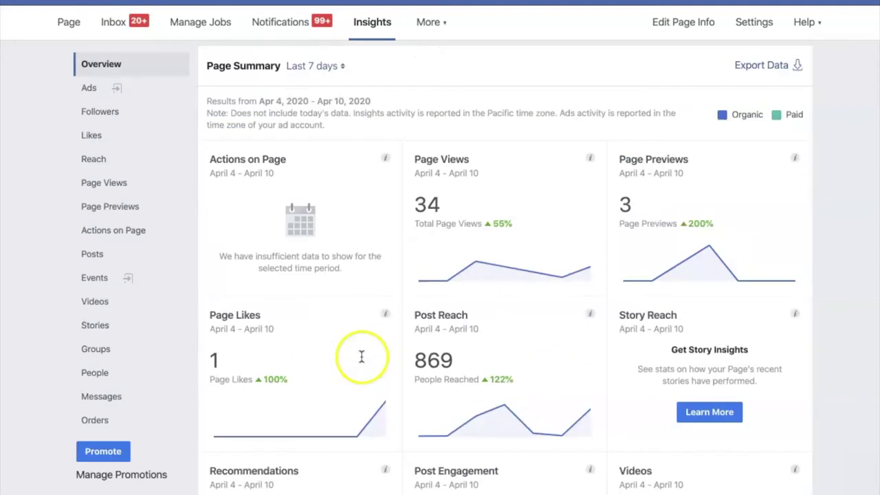
Return to the Posts insights and review reach and engagement across the full list of published posts.
left_click(96, 256)
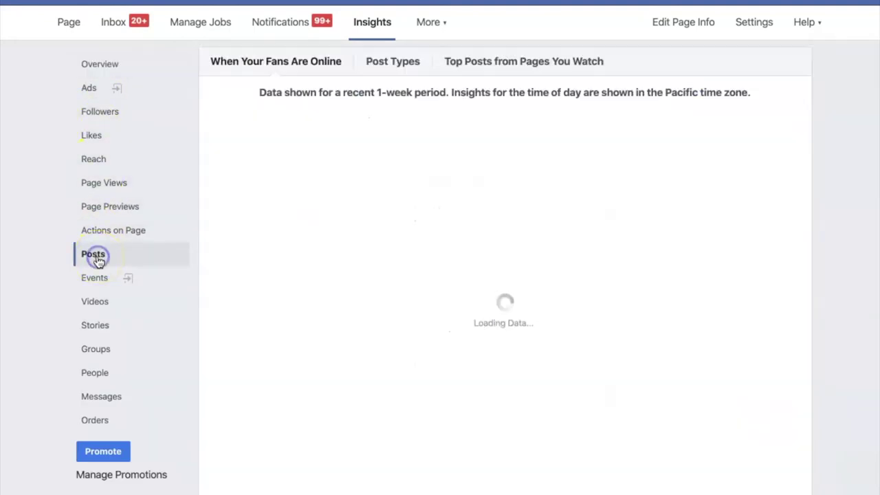
scroll(434, 315, "down", 10)
scroll(435, 315, "down", 3)
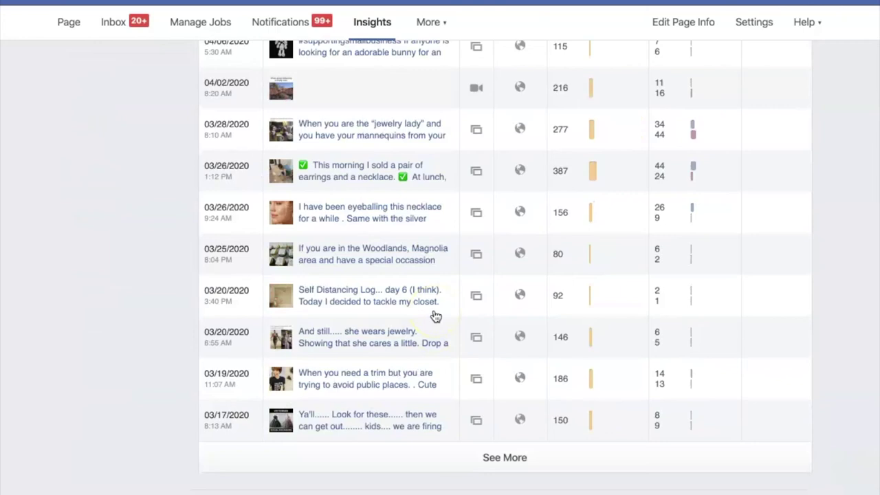
scroll(436, 304, "up", 5)
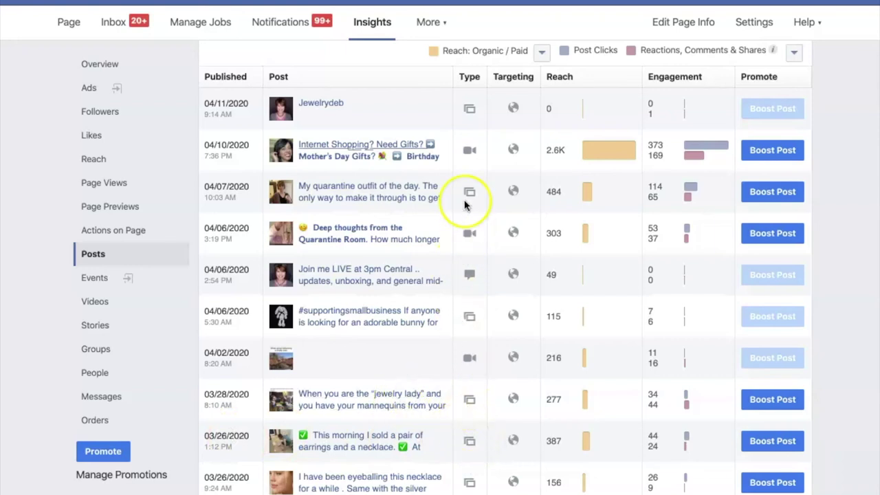
scroll(320, 172, "up", 1)
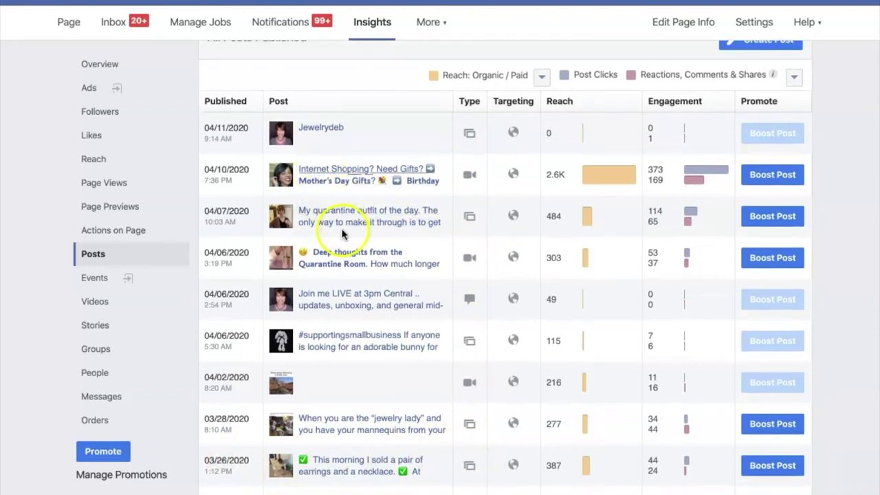
scroll(343, 234, "up", 2)
scroll(382, 303, "up", 1)
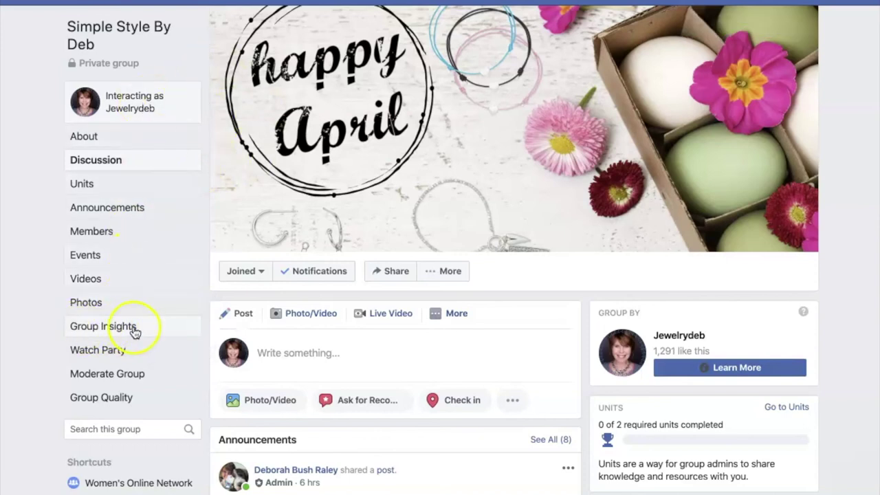
Open Group Insights for the private group and bring up the total members and engagement summaries.
left_click(98, 332)
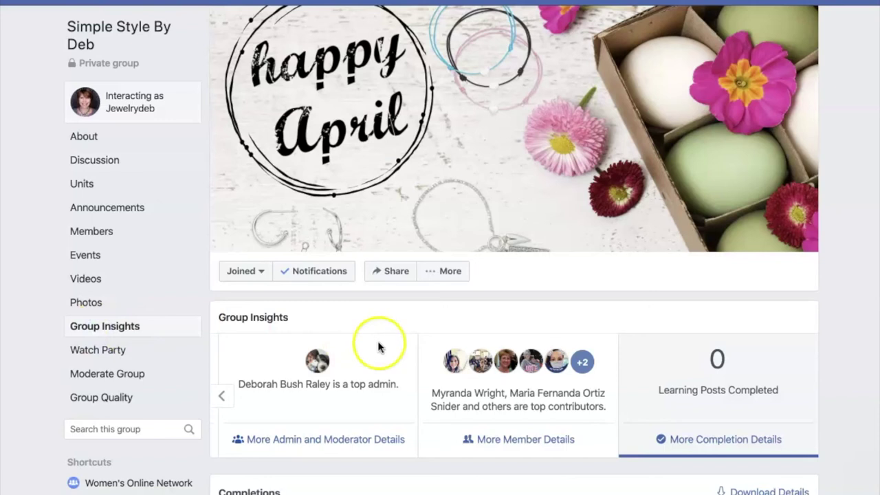
left_click(222, 396)
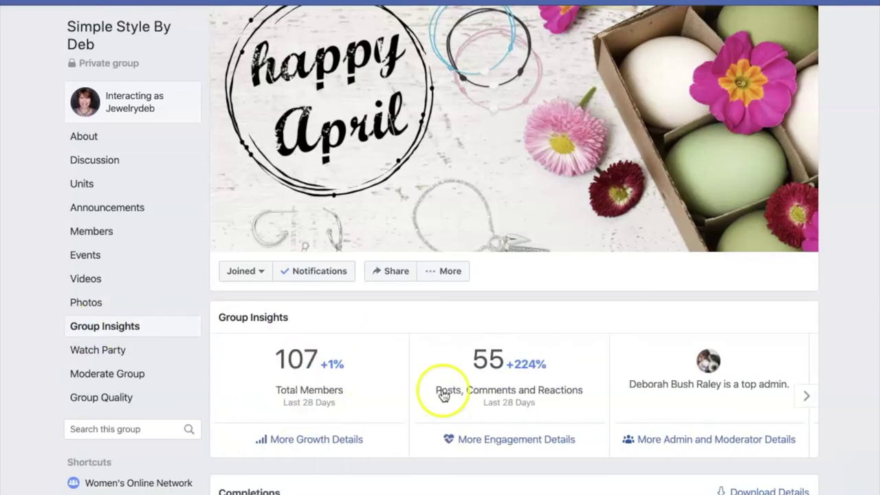
Open the group's engagement details and chart all posts, comments and reactions together.
left_click(488, 442)
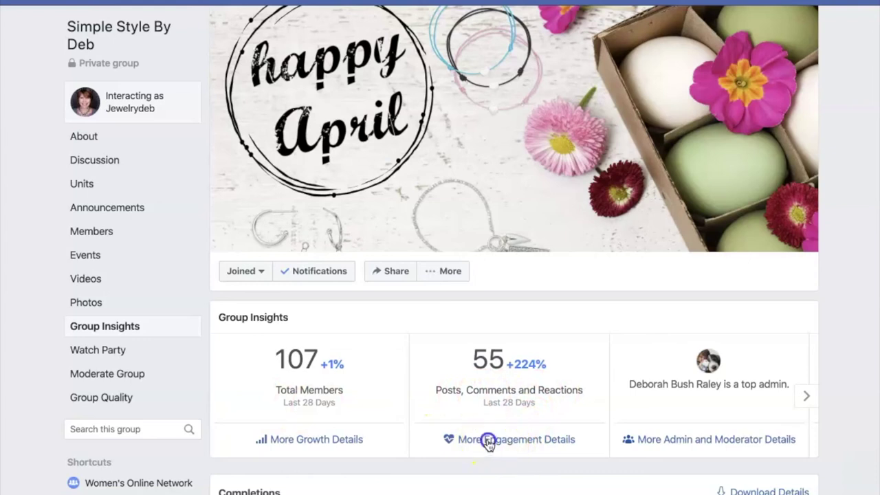
scroll(488, 443, "down", 3)
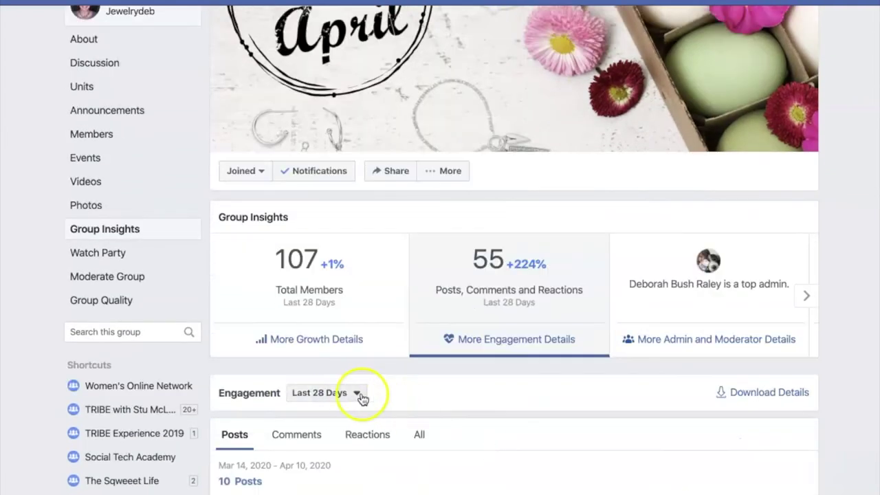
scroll(459, 397, "down", 4)
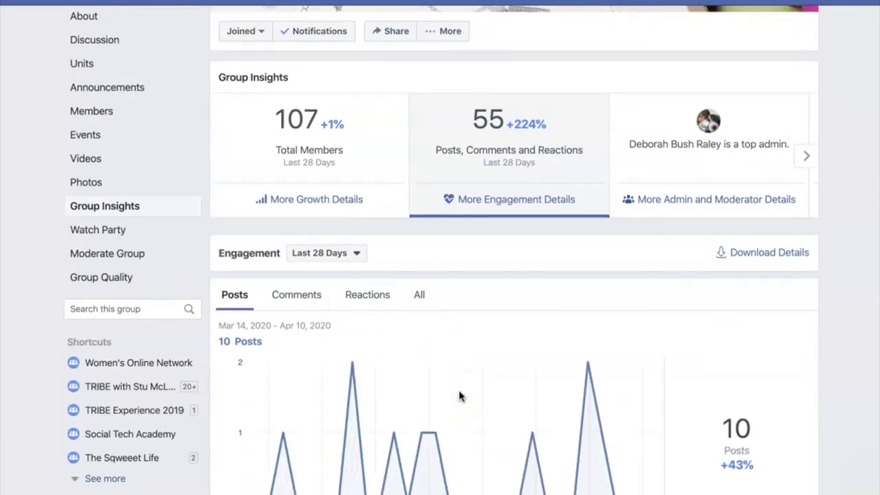
left_click(420, 299)
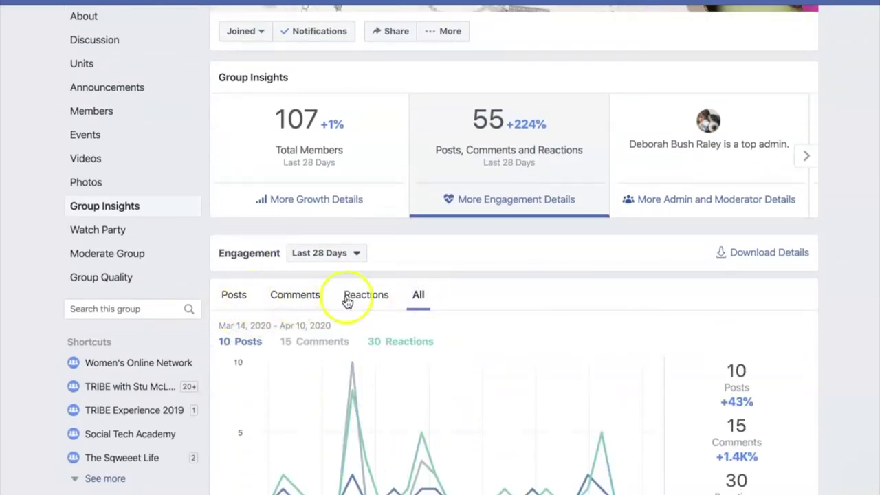
scroll(504, 310, "down", 1)
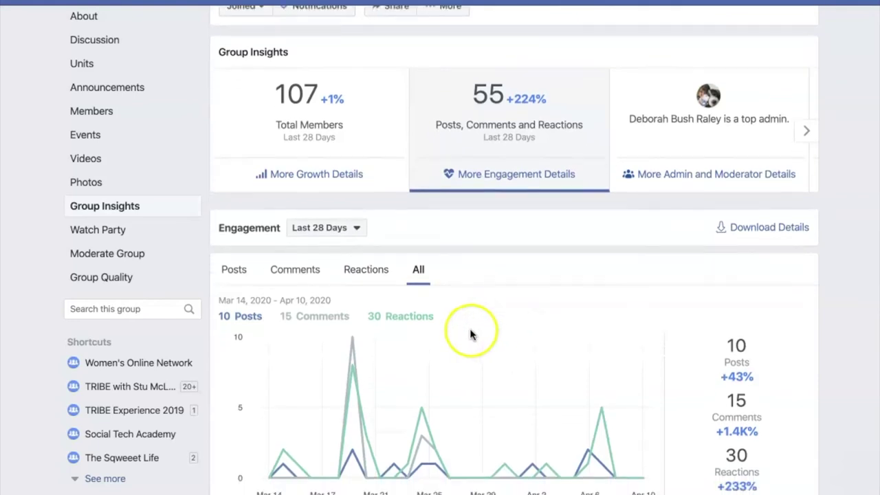
Review the group's Active Members chart and its Popular Days and Popular Times for posting.
scroll(470, 334, "down", 5)
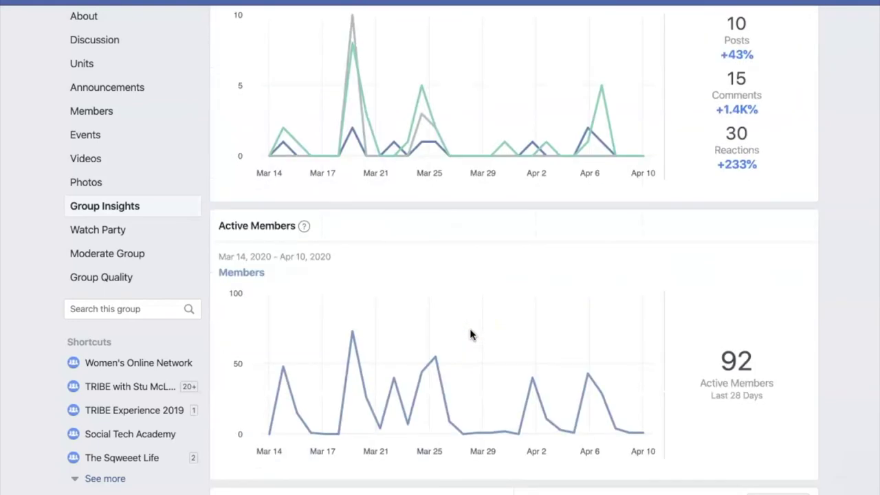
scroll(470, 334, "down", 5)
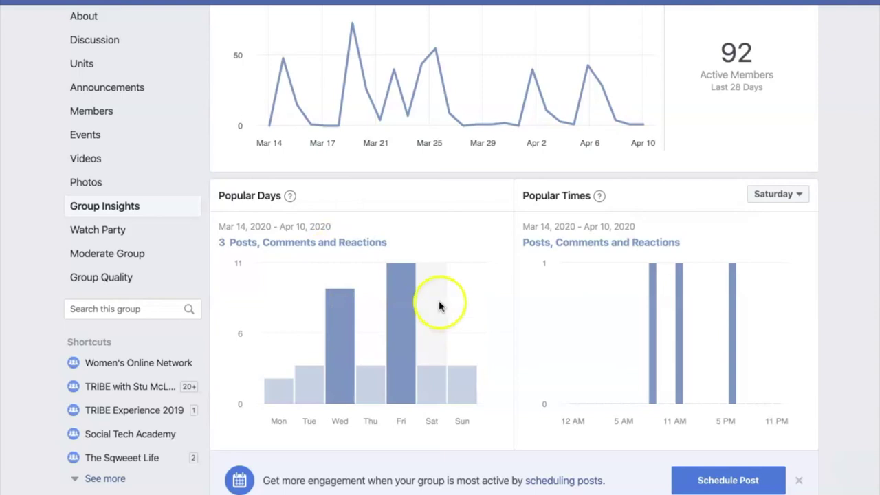
scroll(549, 333, "down", 2)
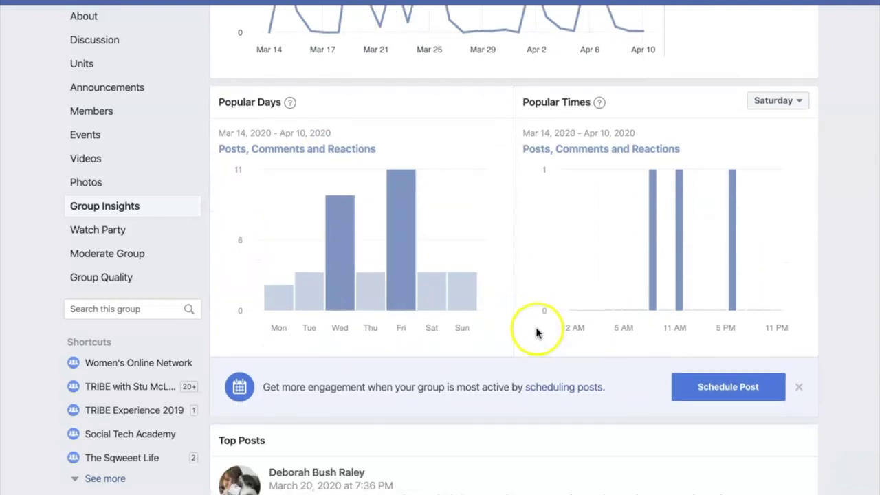
scroll(537, 333, "down", 1)
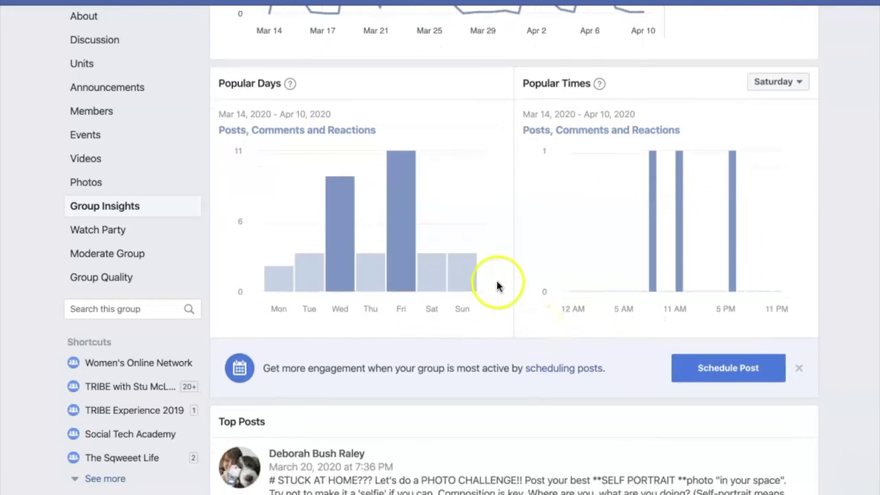
Examine the reactions, comments and views of the group's Top Posts, starting with the photo challenge post.
scroll(498, 285, "down", 3)
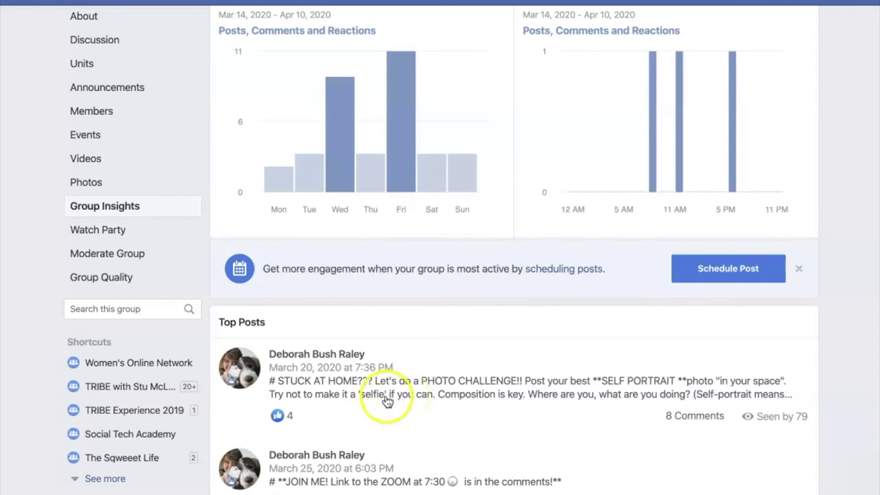
scroll(389, 400, "down", 1)
scroll(389, 401, "up", 1)
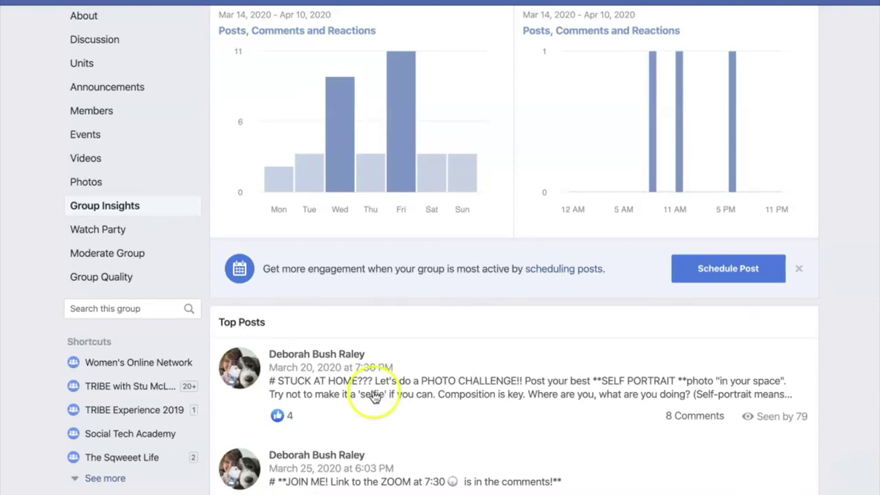
Go to the group's Discussion section.
left_click(120, 41)
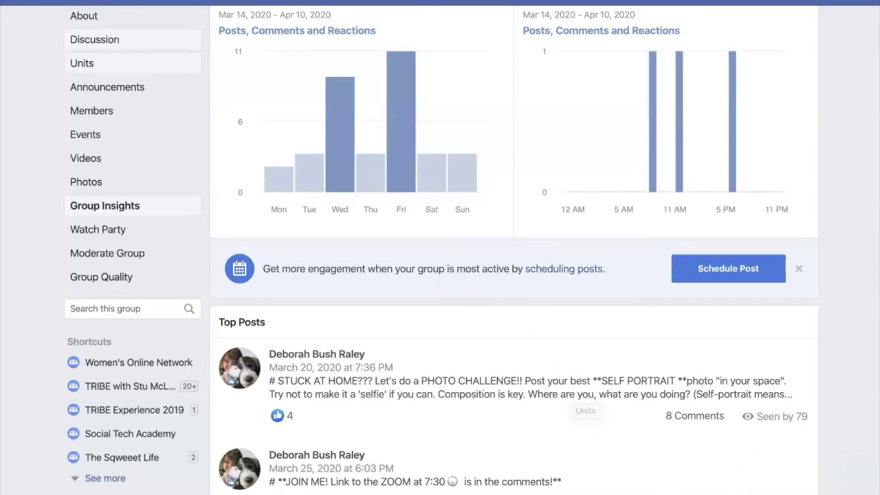